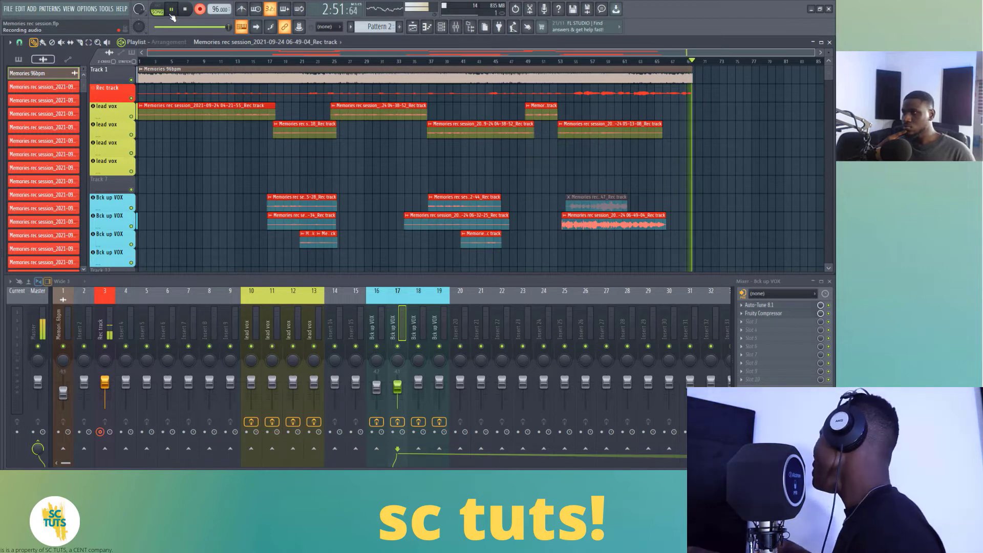
Stop the recording and move the new full-length take from the Rec track down to the fourth lead vox track.
key("space")
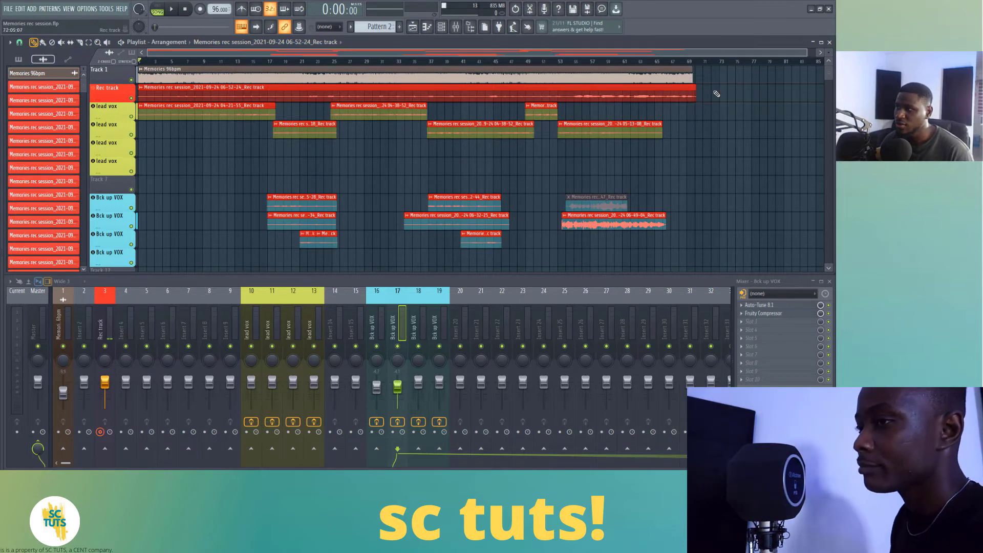
left_click_drag(711, 85, 686, 102)
left_click(686, 102)
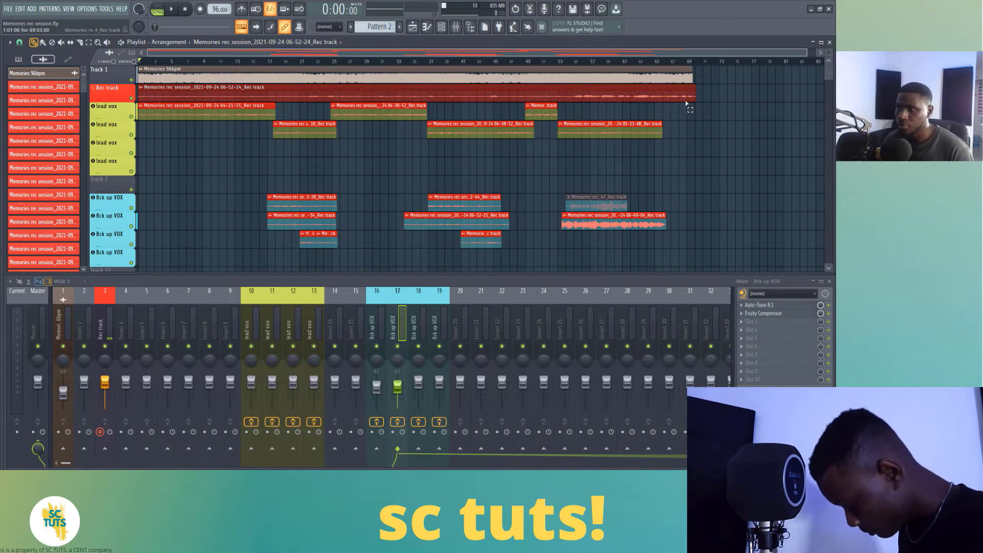
key("Down")
key("Down")
key("Down")
key("Down")
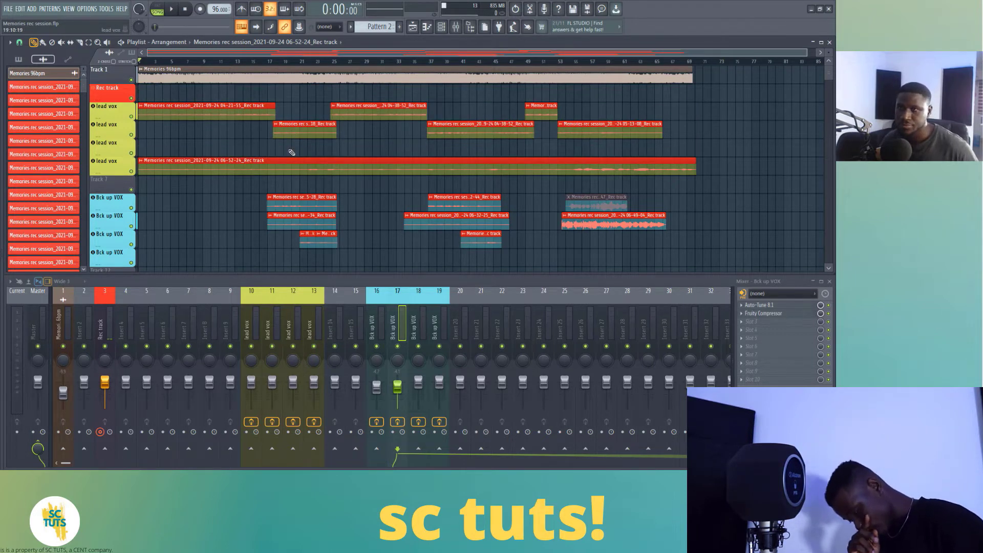
Play the song from the start and check the new take's channel settings and its lead vox mixer insert 13.
key("space")
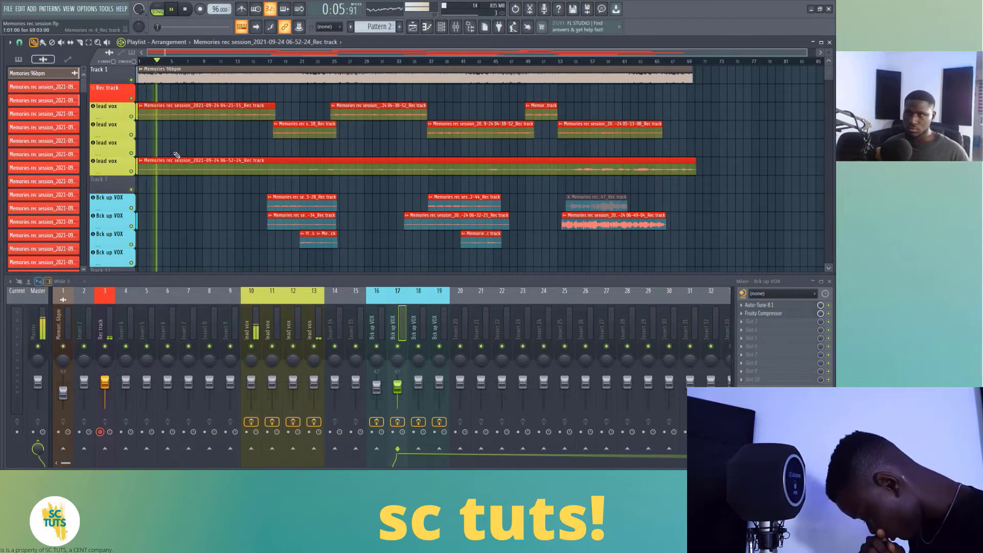
scroll(161, 60, "up", 5)
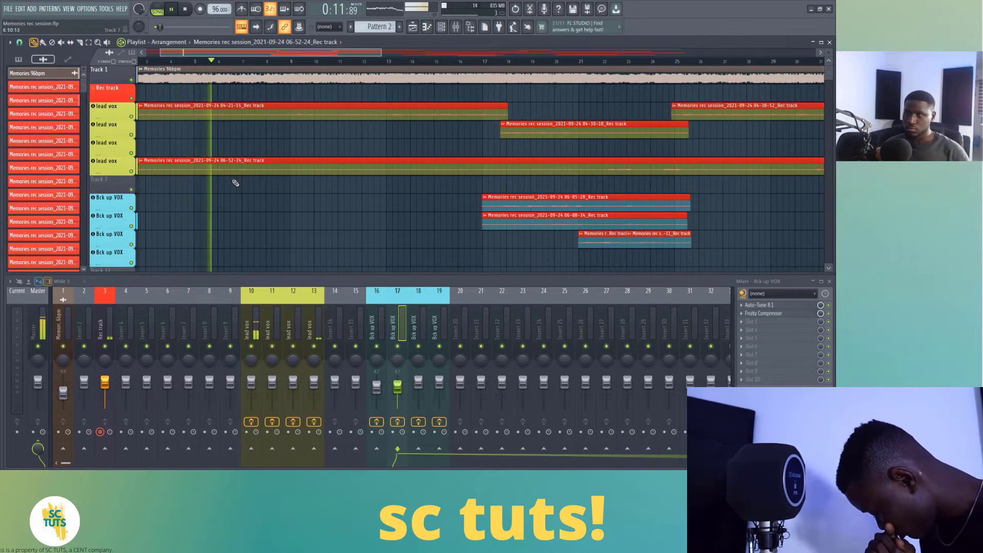
double_click(238, 169)
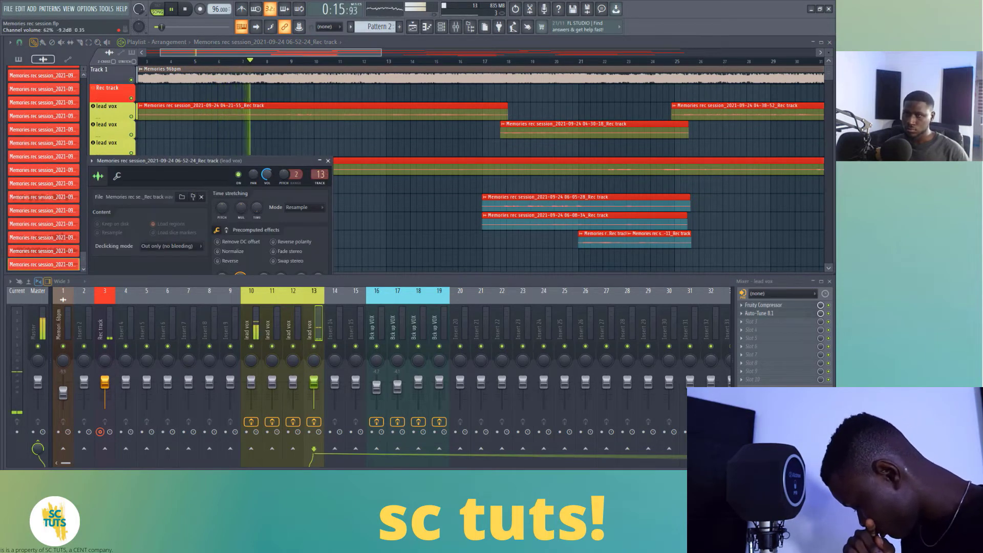
left_click(327, 161)
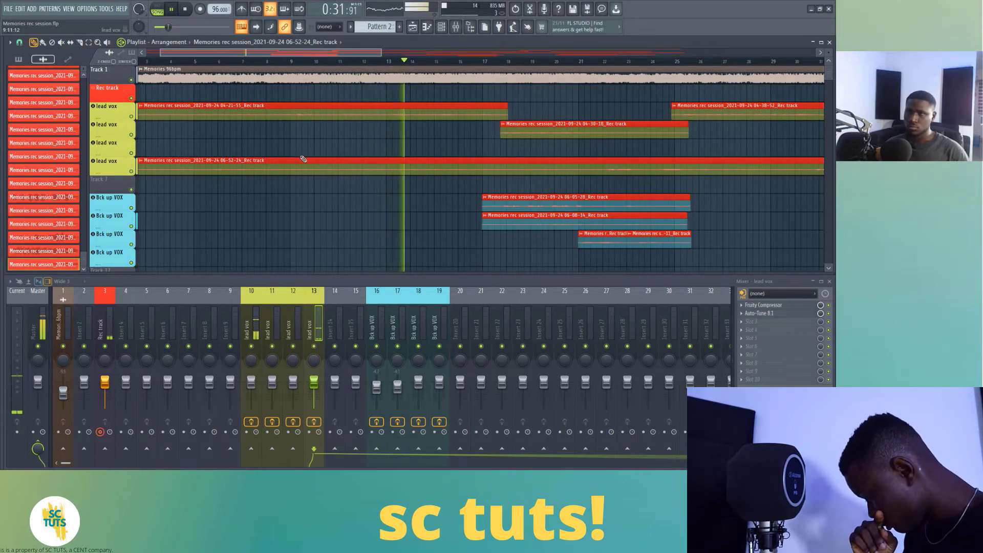
Set the playlist snap to Bar and ready the Slice tool at the song's opening.
left_click(142, 52)
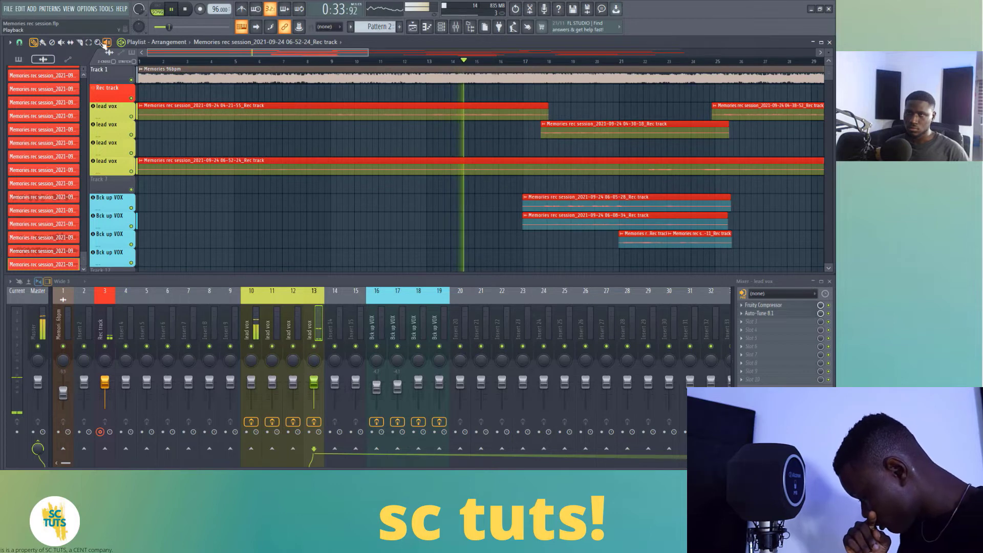
left_click(80, 43)
left_click(20, 42)
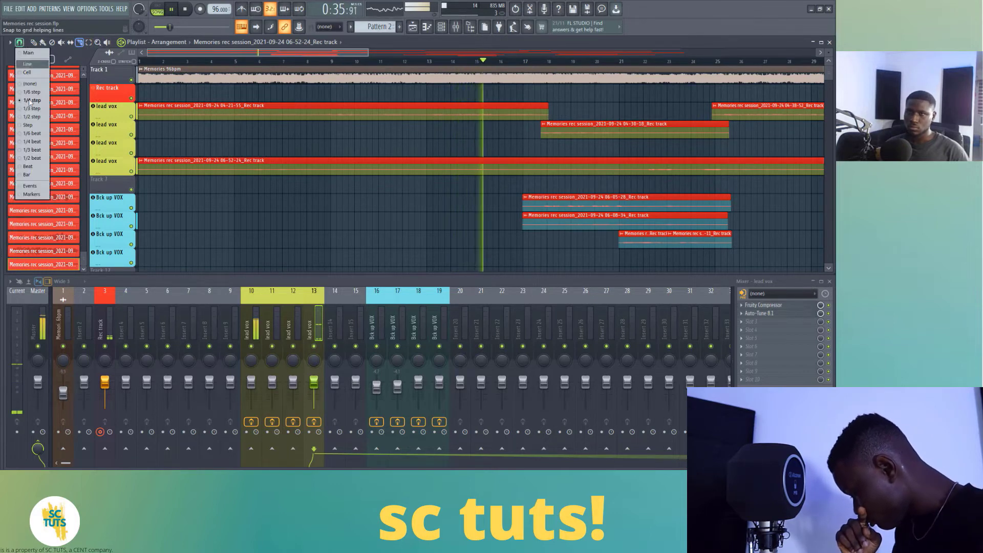
left_click(44, 175)
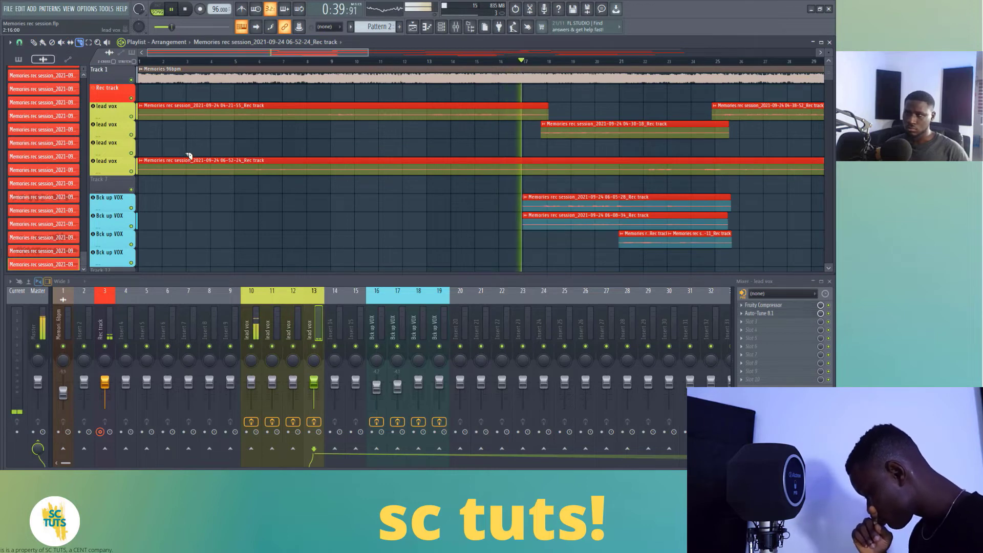
Slice the new lead vox take at bars 3 and 17 and delete the piece before bar 3.
left_click_drag(189, 155, 187, 180)
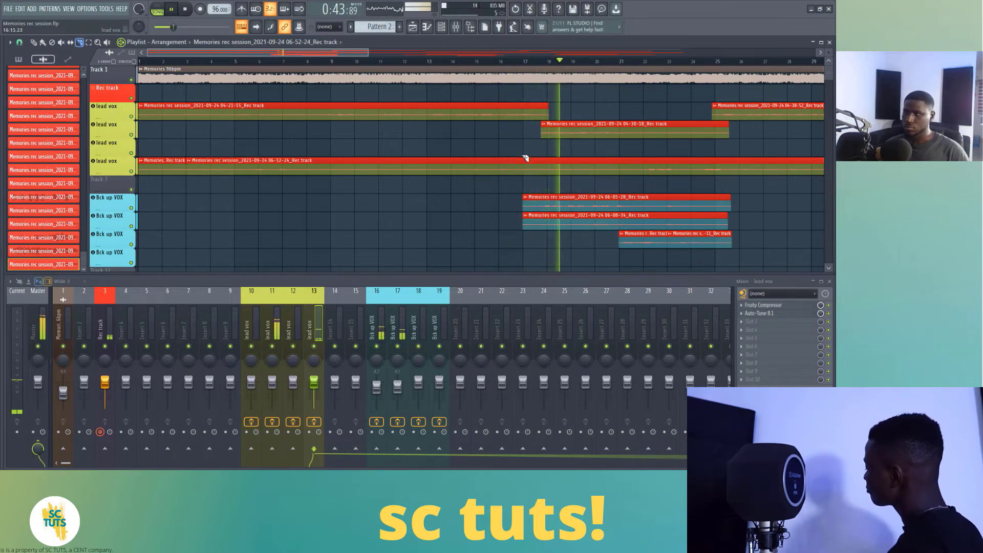
left_click_drag(525, 157, 523, 179)
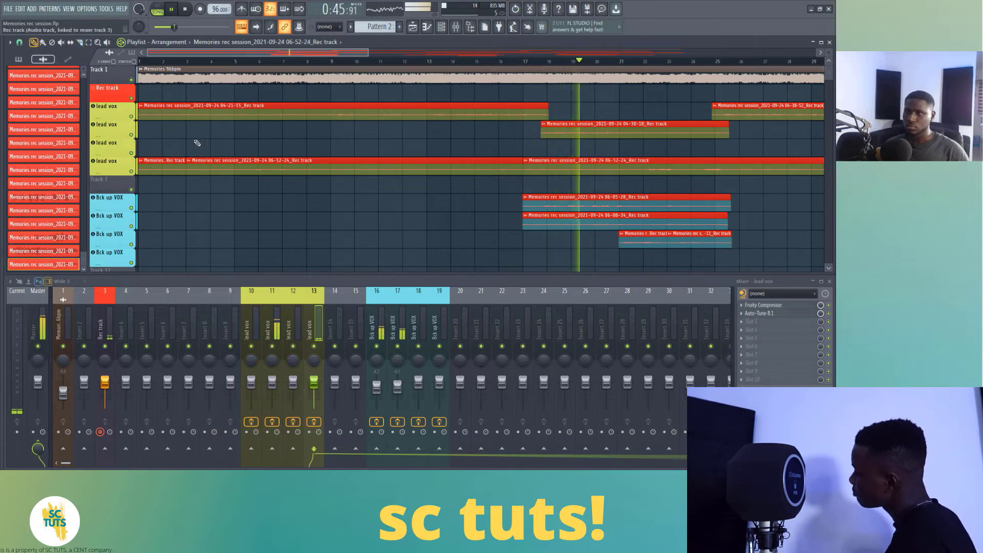
key("p")
right_click(155, 168)
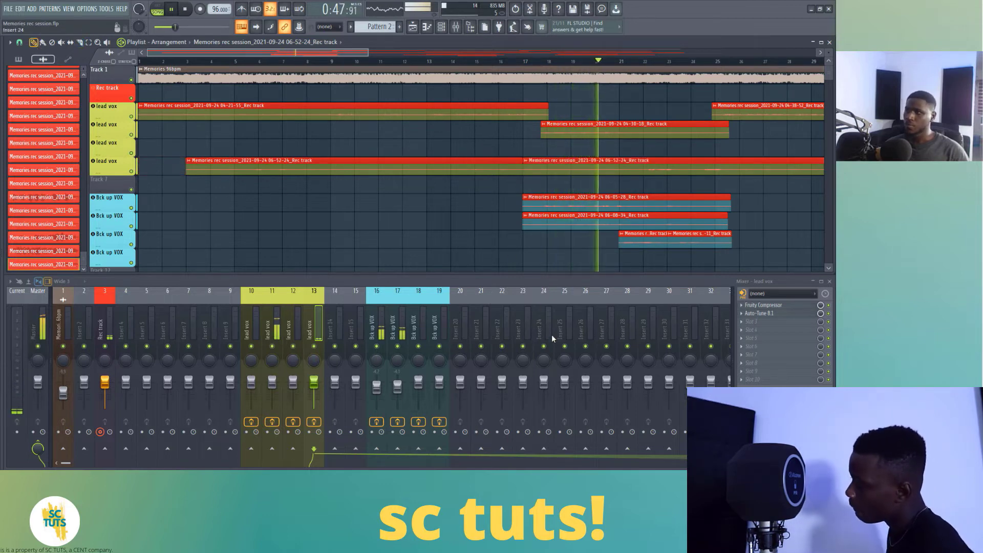
Slice the new lead vox take at bar 26 and delete the piece between bars 17 and 26.
scroll(297, 58, "right", 3)
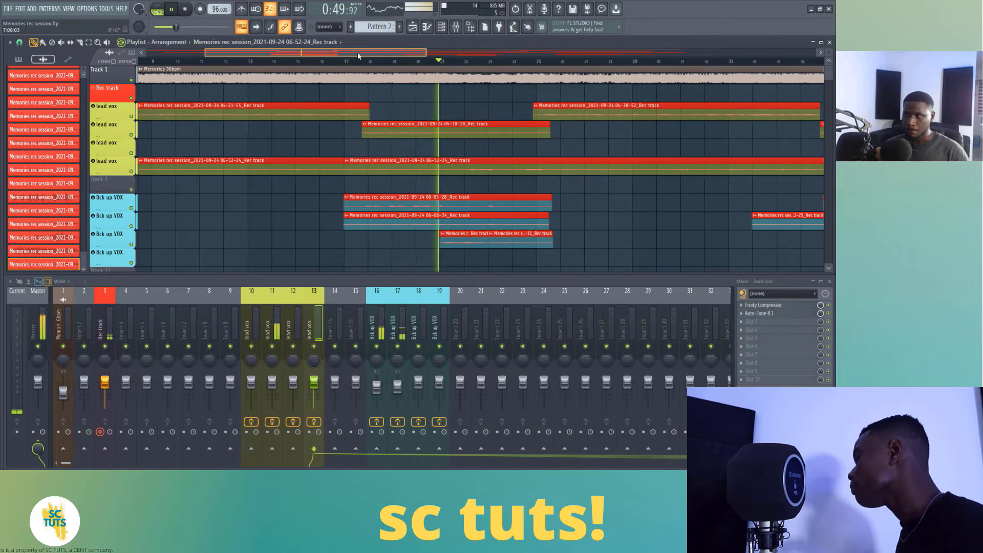
scroll(415, 61, "down", 3)
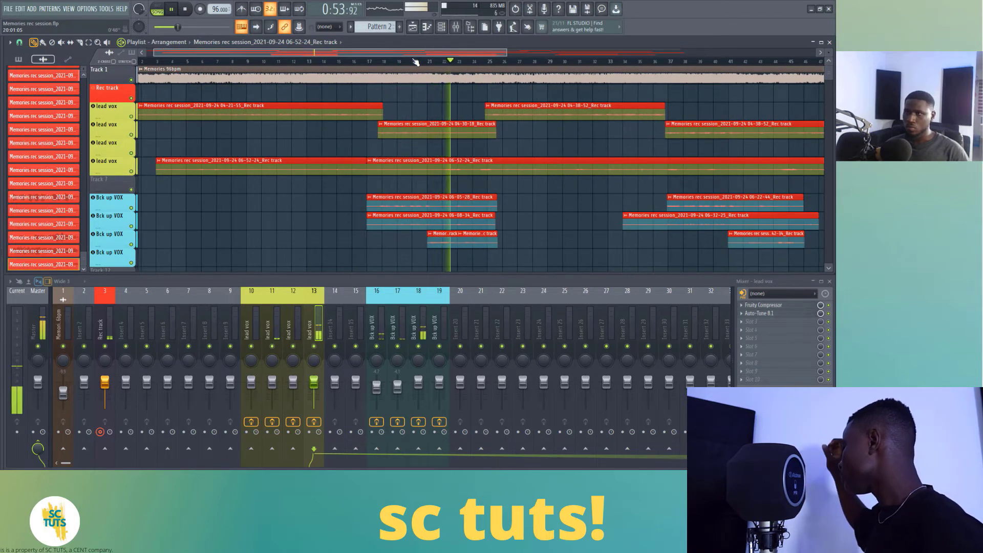
key("c")
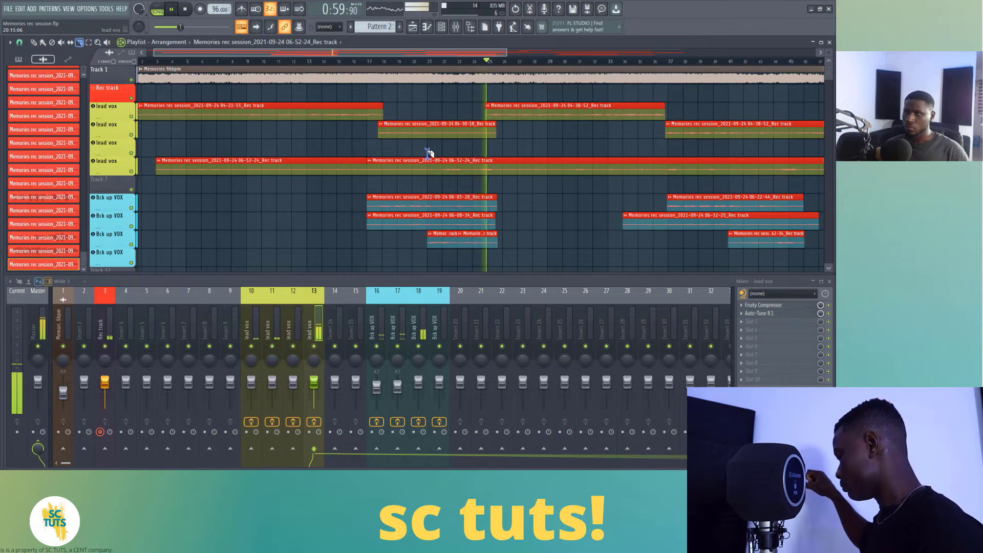
left_click(500, 164)
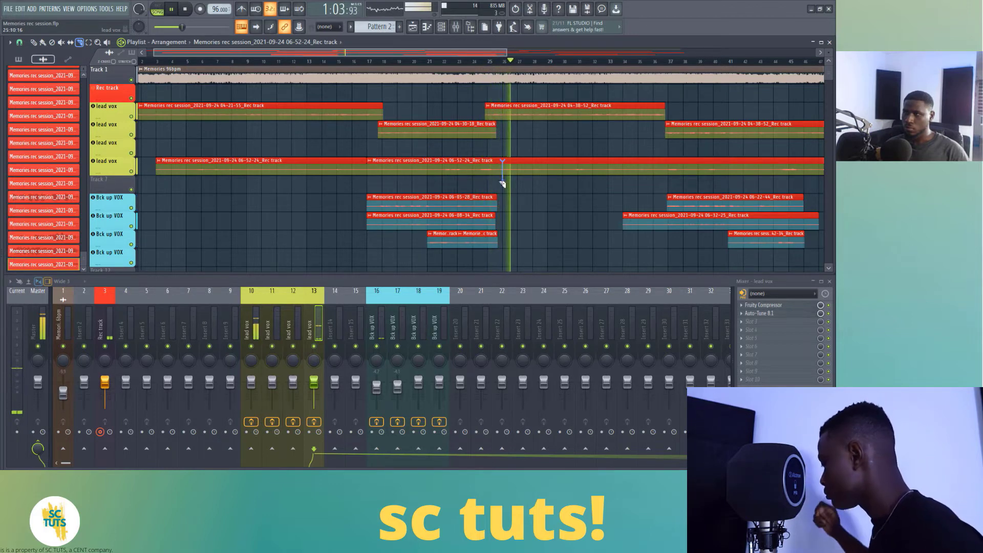
key("p")
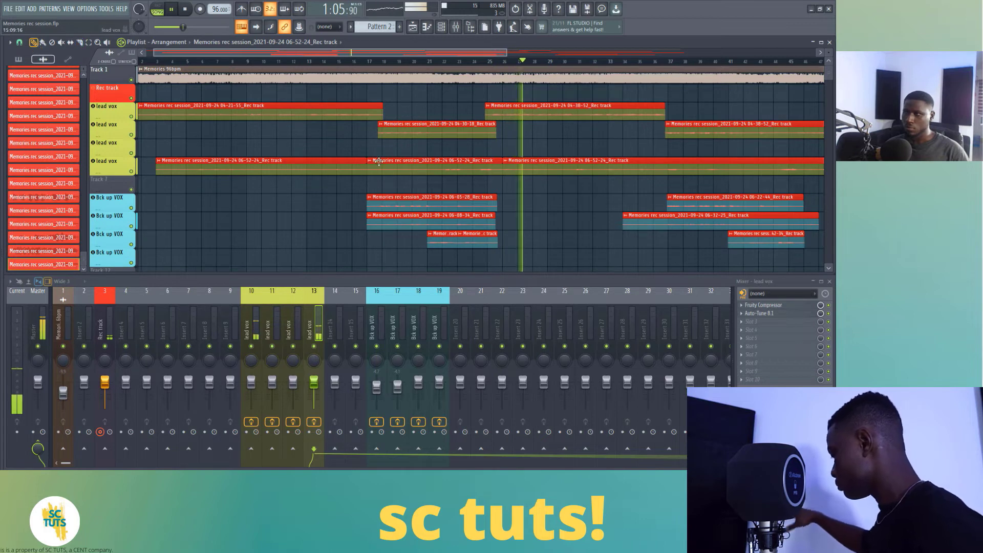
right_click(464, 167)
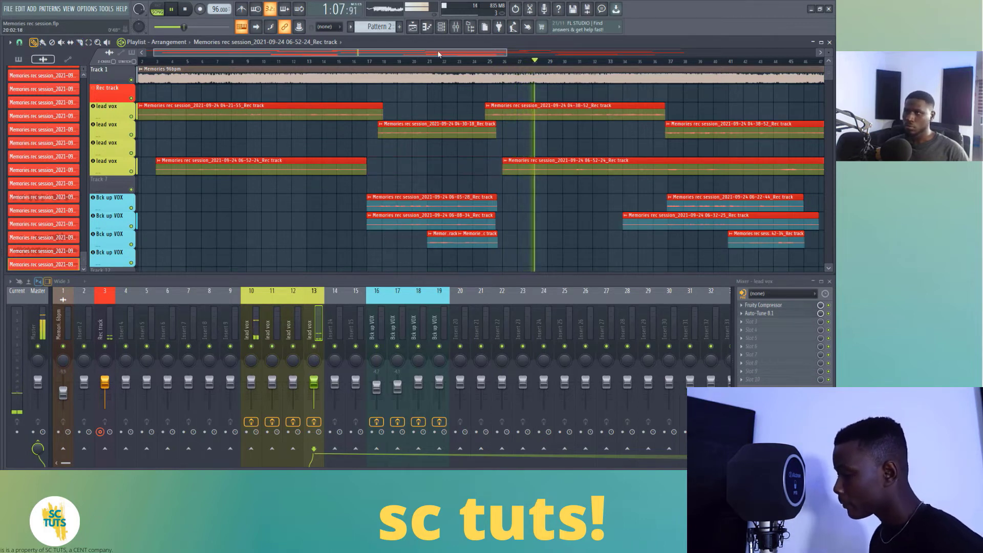
Slice the new lead vox take at bars 37 and 46, and trim the start of the piece between them to bar 44.
left_click_drag(450, 51, 499, 59)
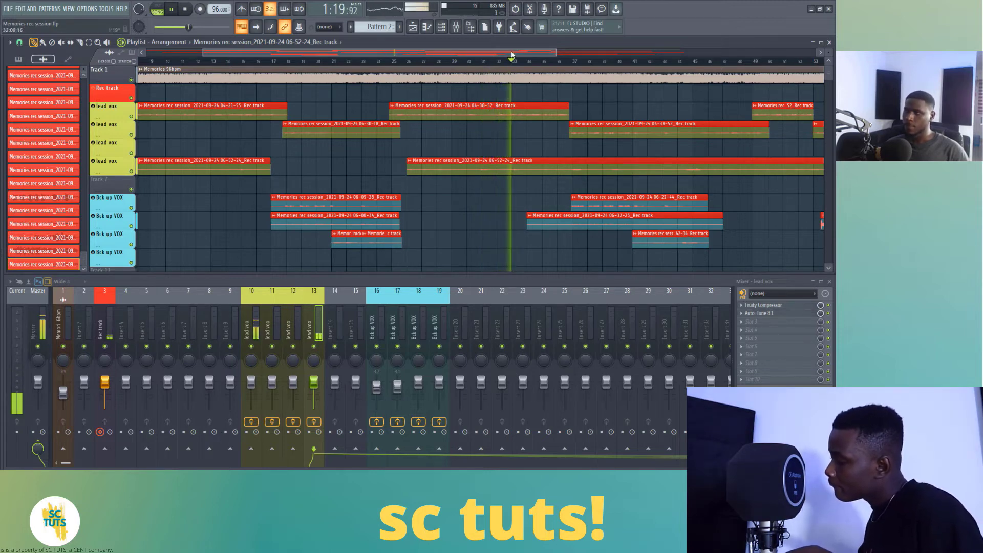
left_click_drag(512, 51, 570, 46)
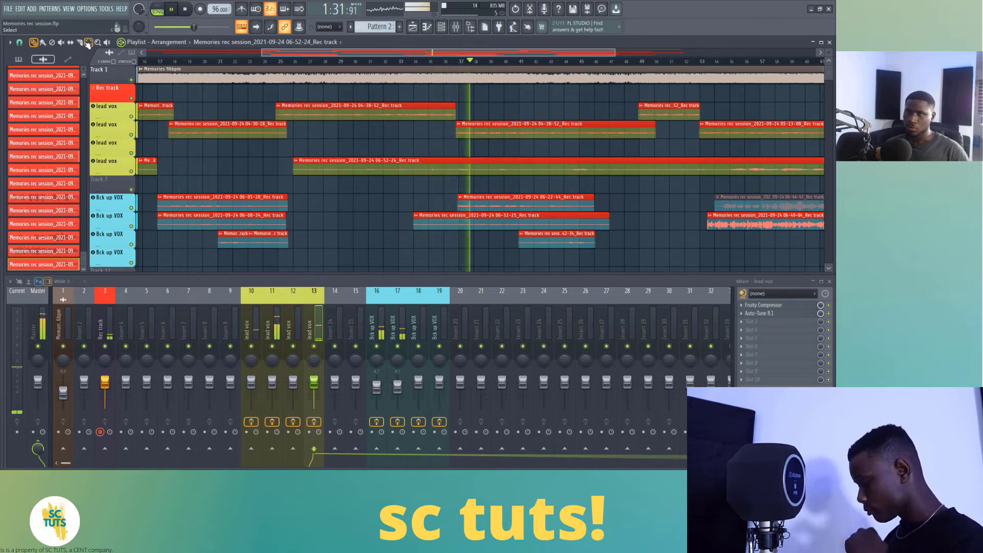
left_click_drag(459, 168, 463, 178)
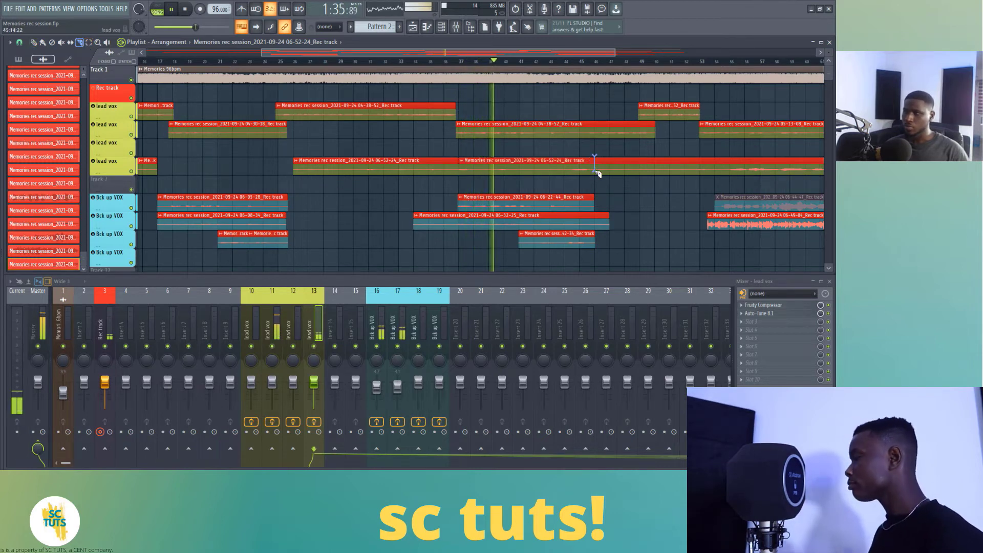
left_click_drag(596, 175, 596, 175)
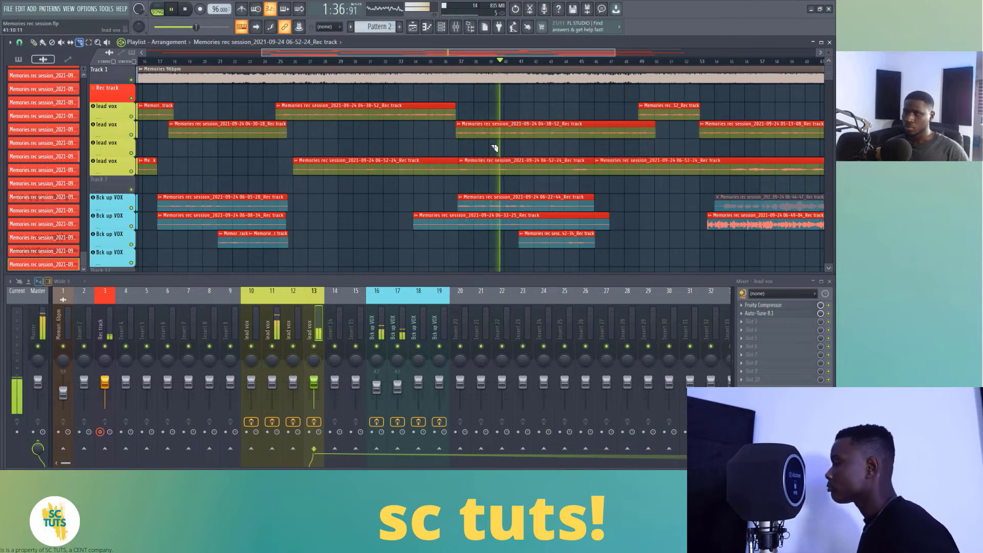
left_click(34, 43)
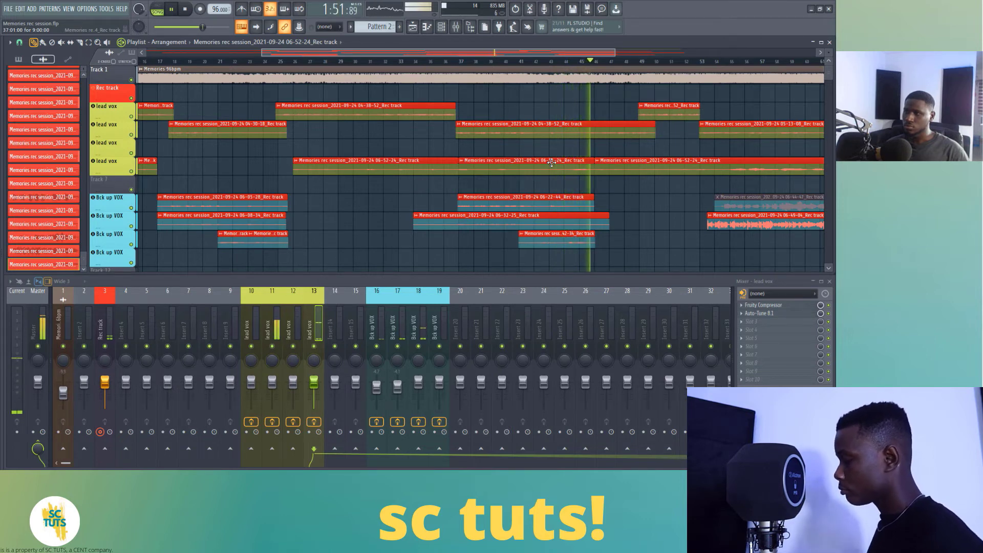
left_click_drag(459, 173, 566, 166)
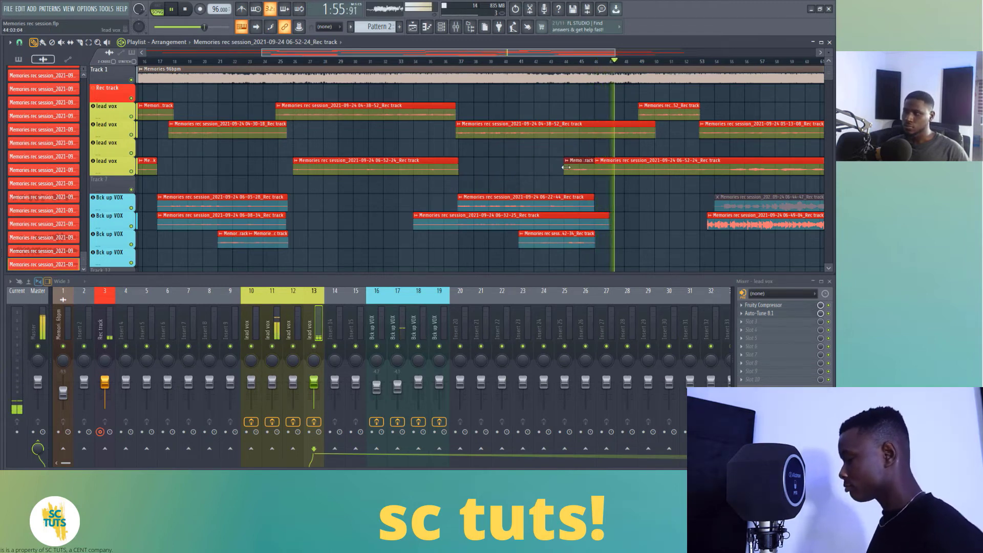
Slice the remaining section of the new lead vox take at bar 55.
scroll(548, 61, "right", 2)
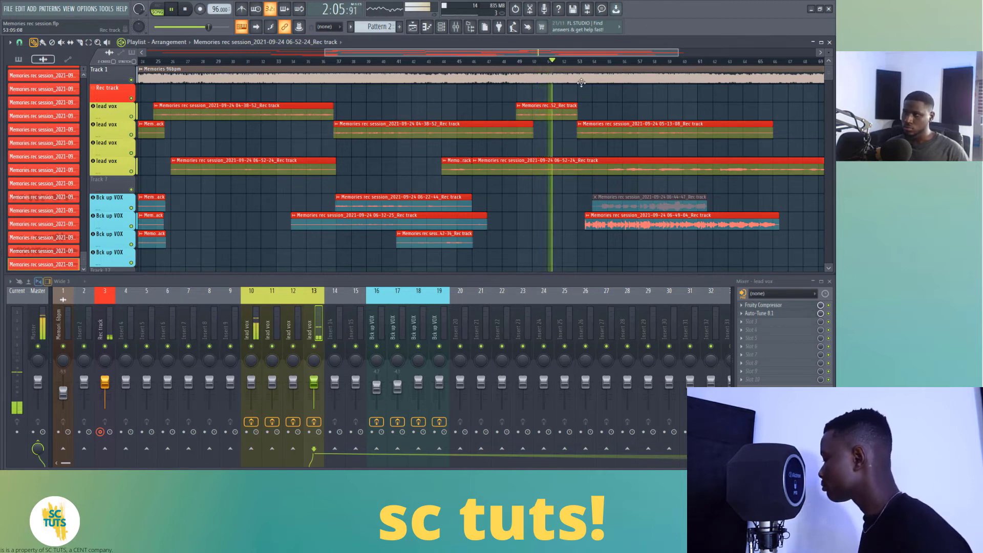
left_click_drag(591, 55, 604, 54)
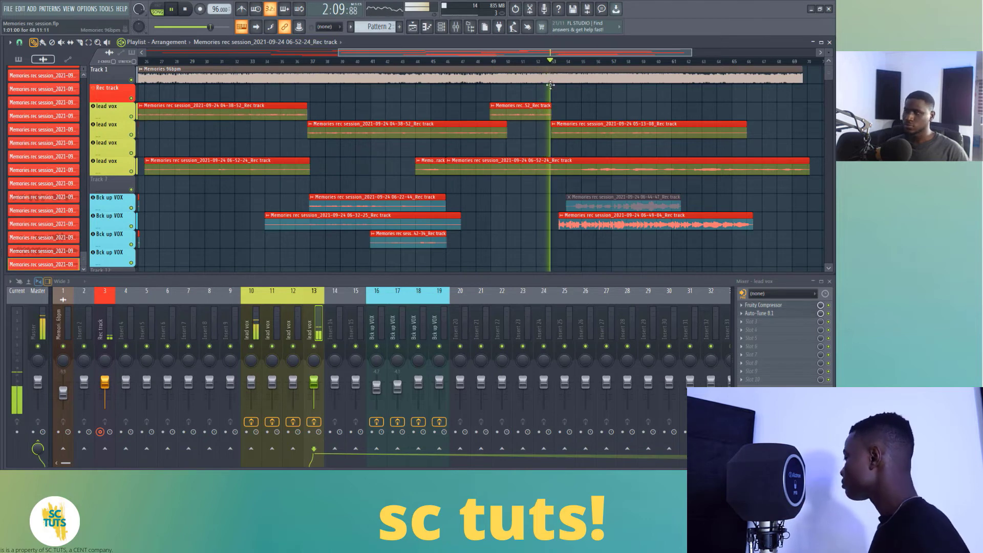
left_click(81, 43)
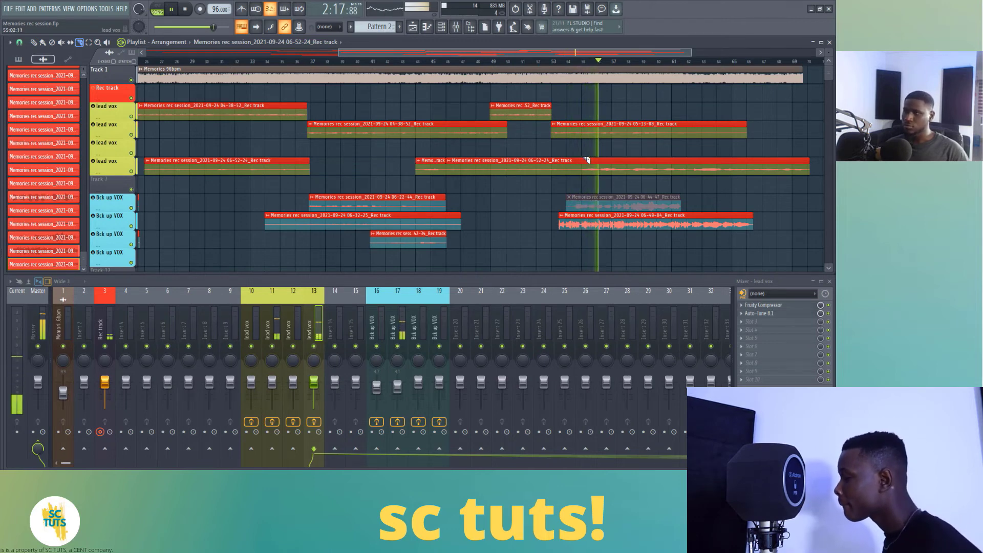
left_click_drag(581, 53, 631, 56)
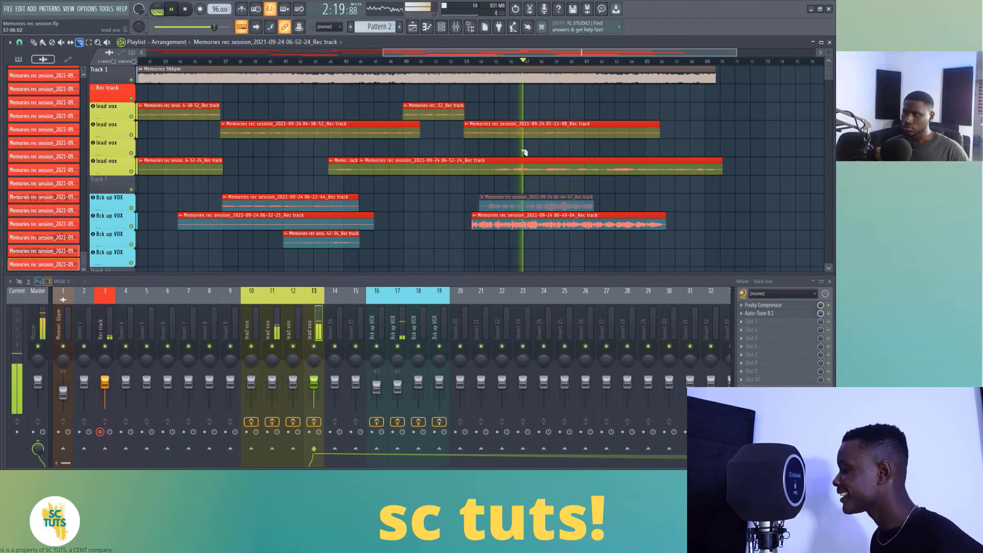
left_click_drag(495, 182, 495, 181)
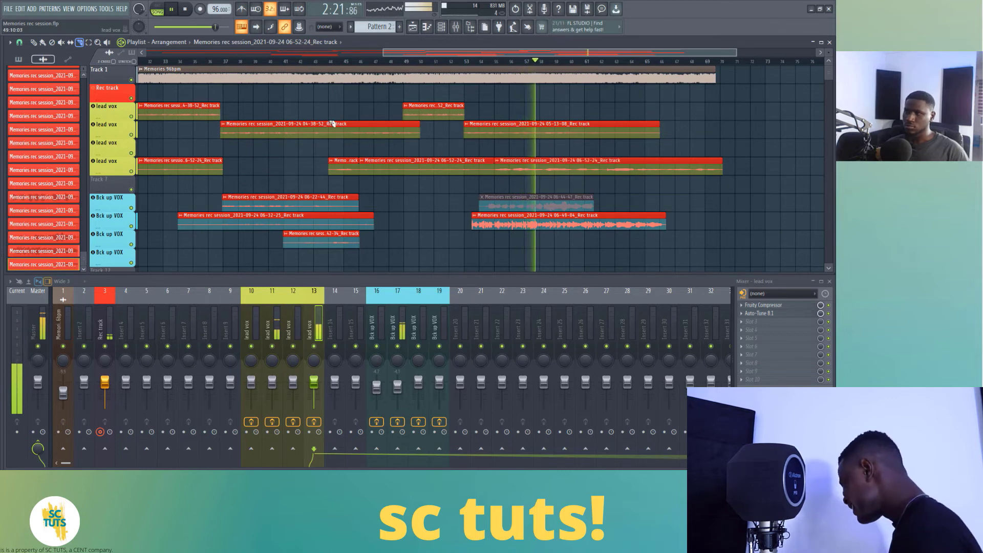
key("p")
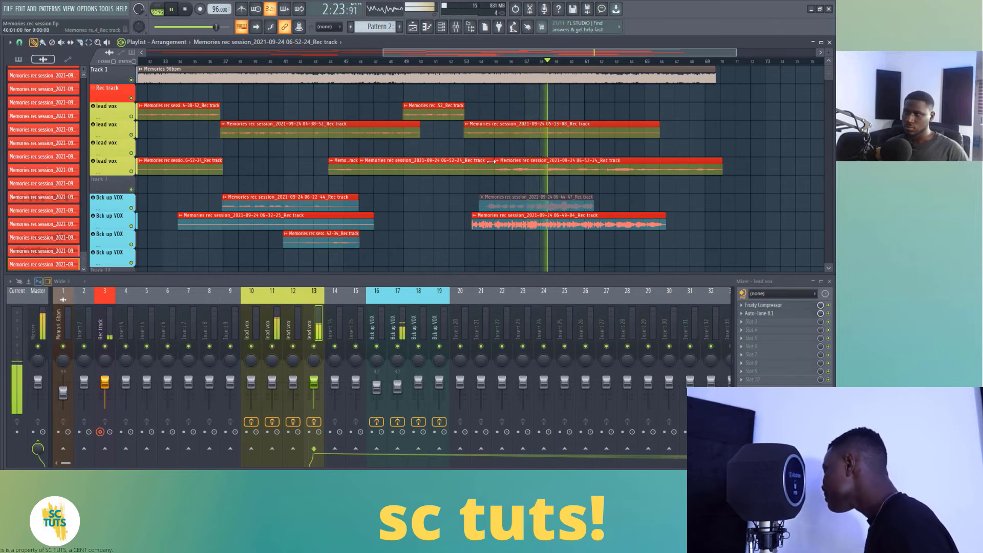
Set Humanize to 0 in the Auto-Tune effect on the new take's lead vox insert 13.
double_click(454, 169)
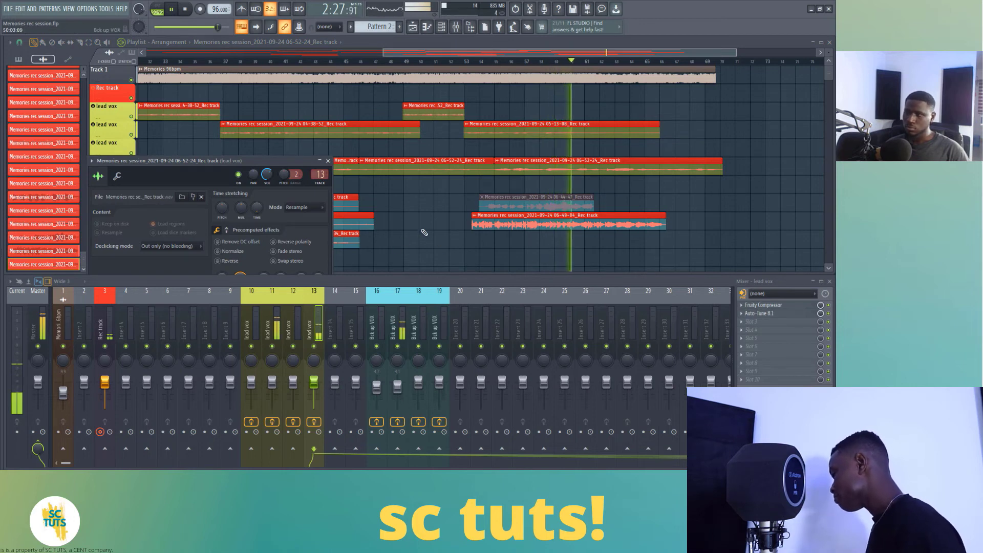
left_click(775, 313)
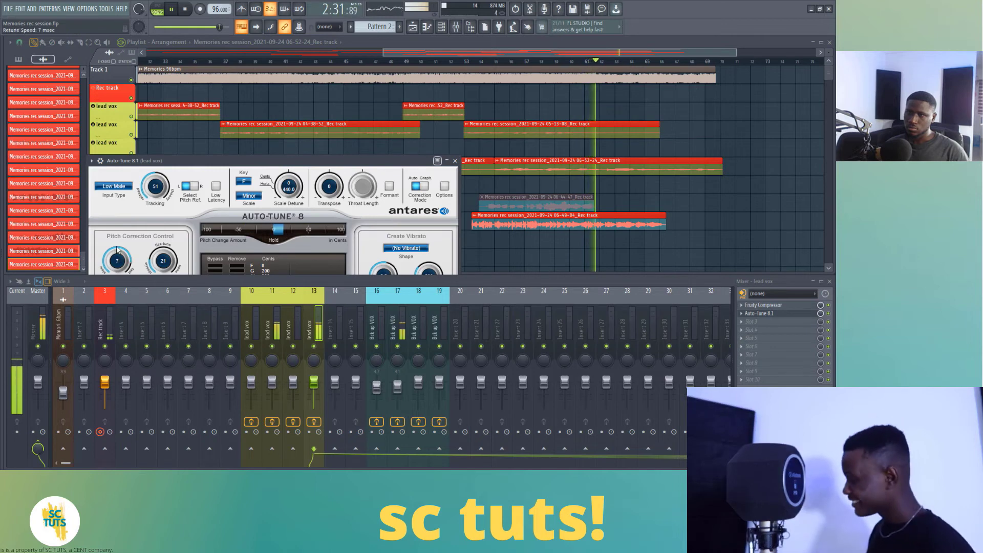
left_click_drag(162, 261, 162, 277)
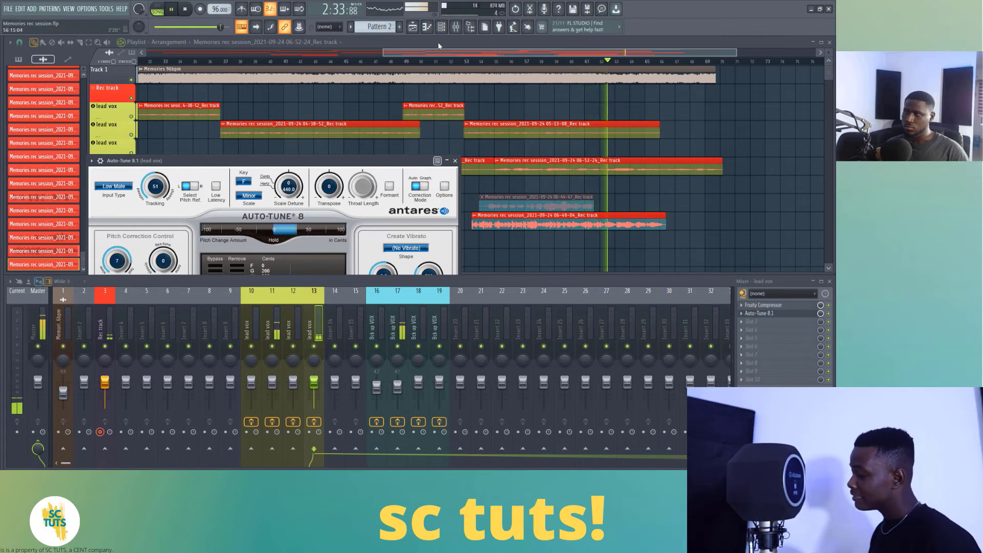
left_click(455, 161)
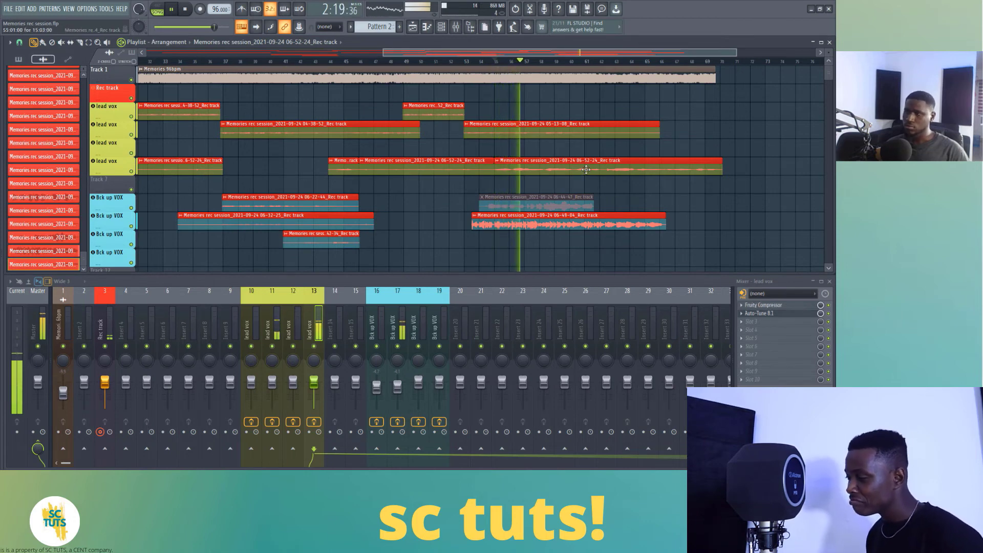
Open the new lead vox take's channel settings and set its channel volume to 74%.
double_click(586, 170)
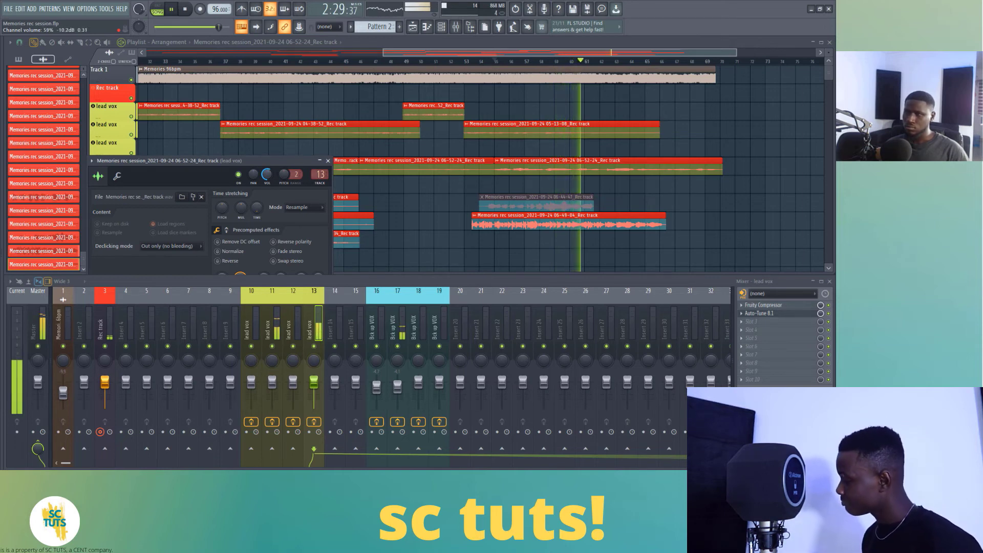
right_click(267, 174)
key("Escape")
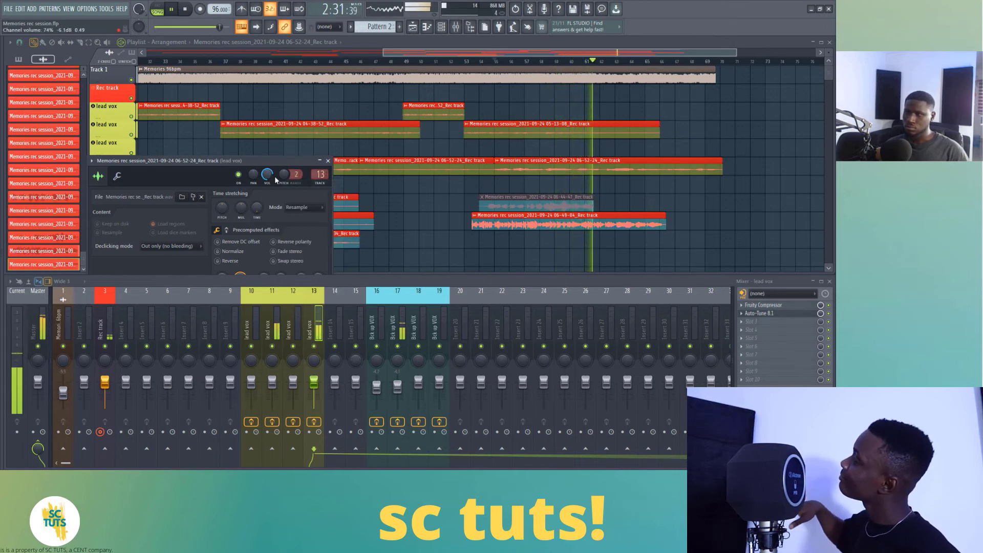
Delete the last piece of the new lead vox take, from bar 55 onward, and stop playback.
right_click(608, 169)
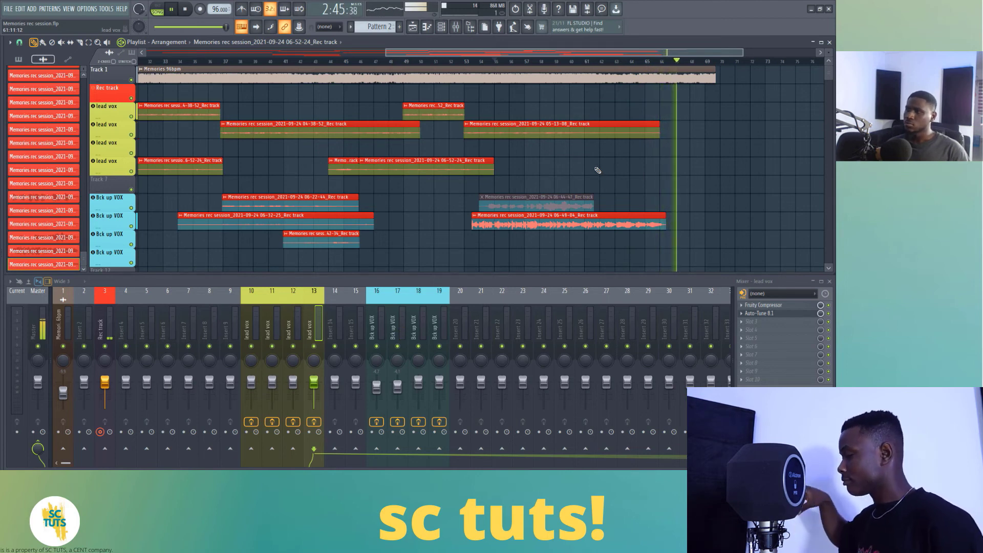
key("space")
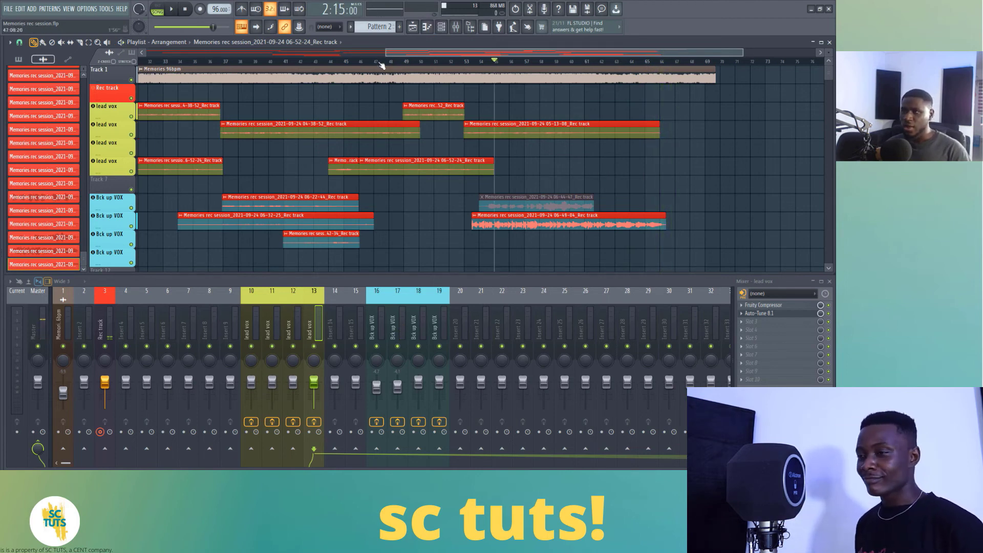
Play the arrangement briefly from bar 45 to check the trimmed lead vox take against the other vocals.
scroll(380, 62, "down", 4)
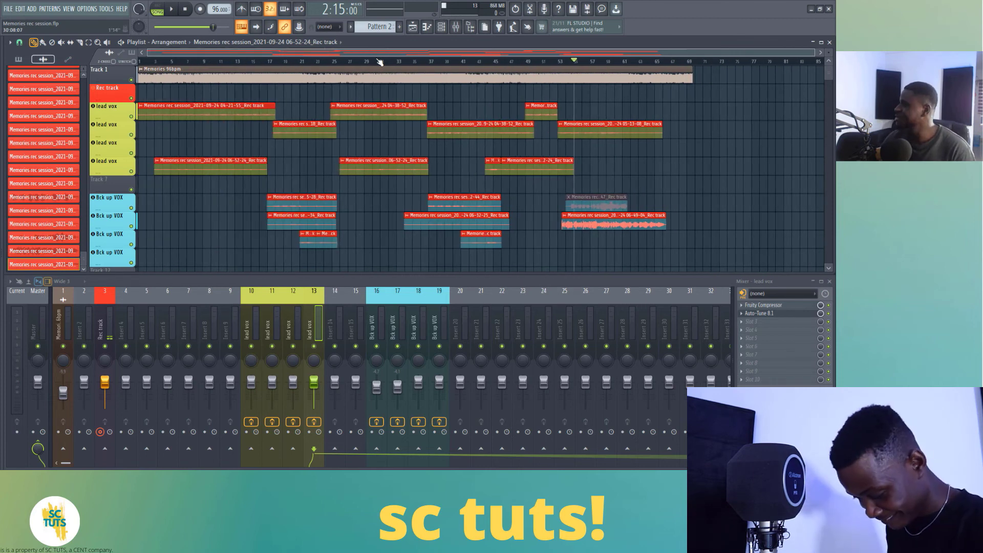
left_click(164, 62)
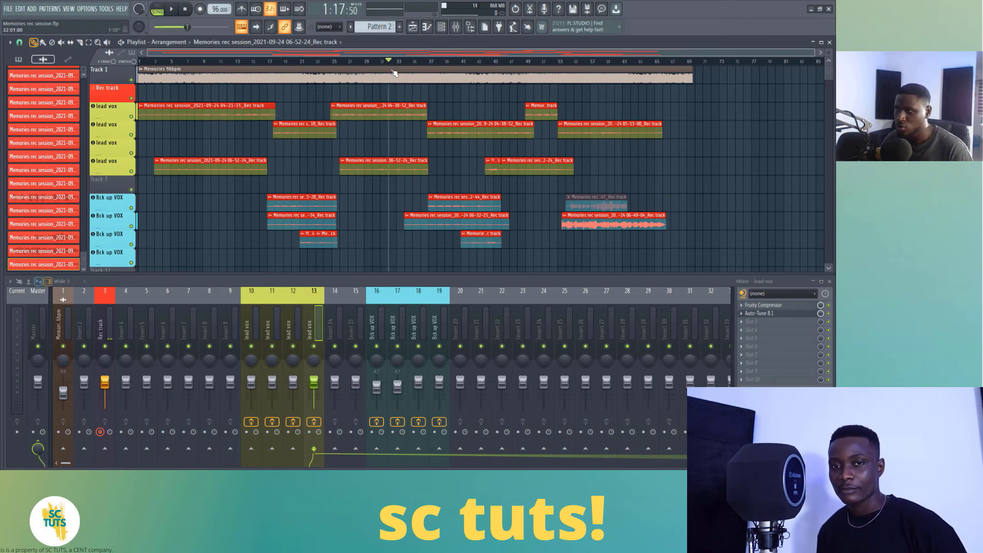
left_click(493, 63)
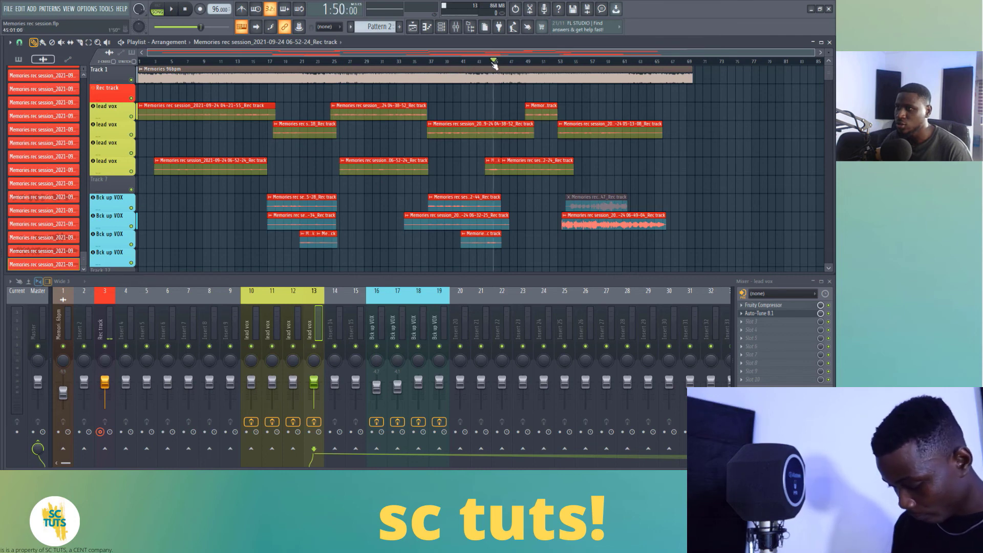
key("space")
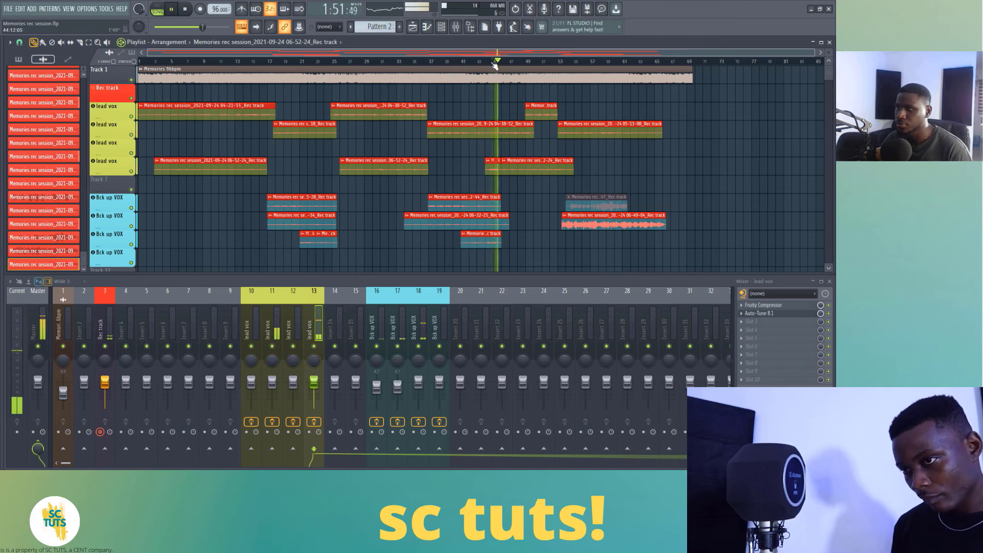
key("space")
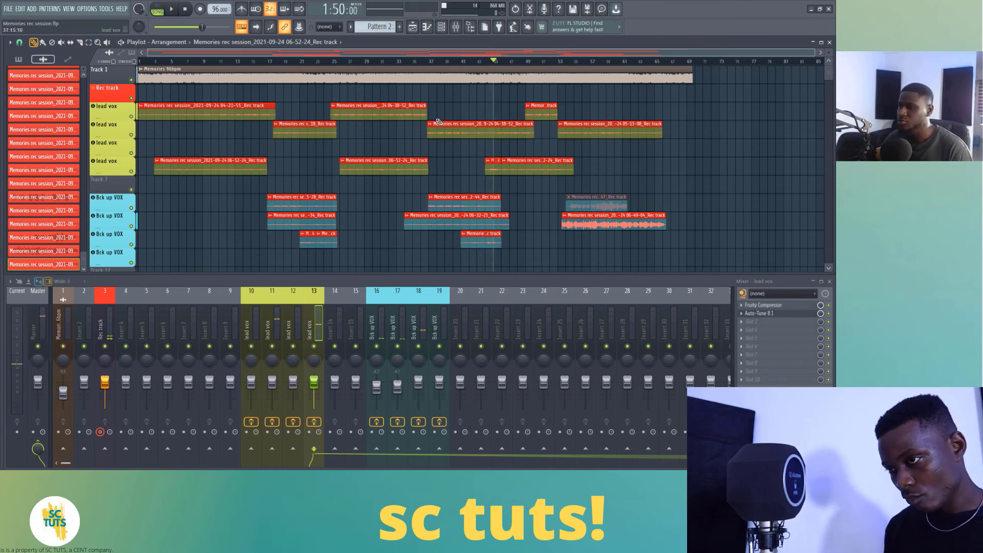